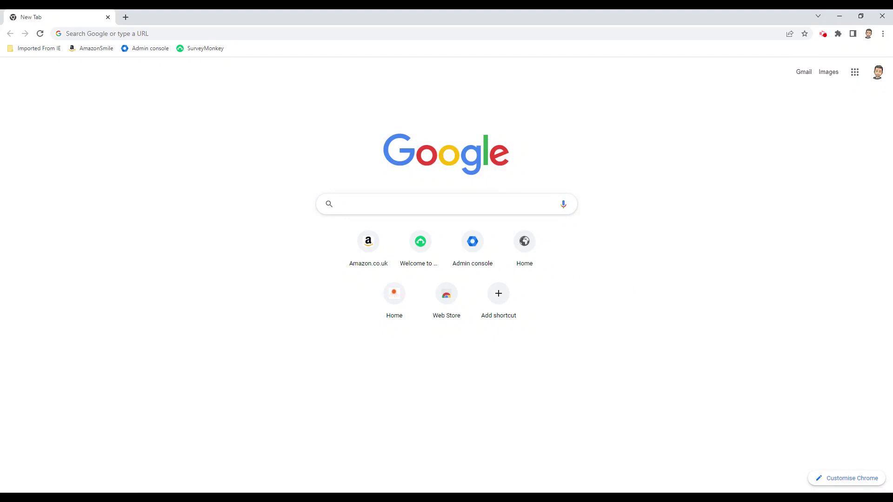
# - Search Google for 'linthorpe surgery linthorpe road' and open the Linthorpe Surgery website
pyautogui.write('linth')
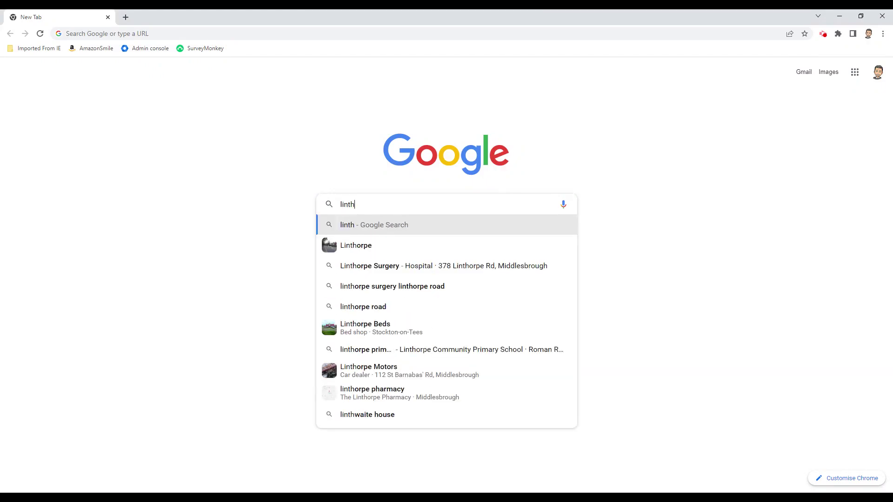
pyautogui.write('orpe surgery')
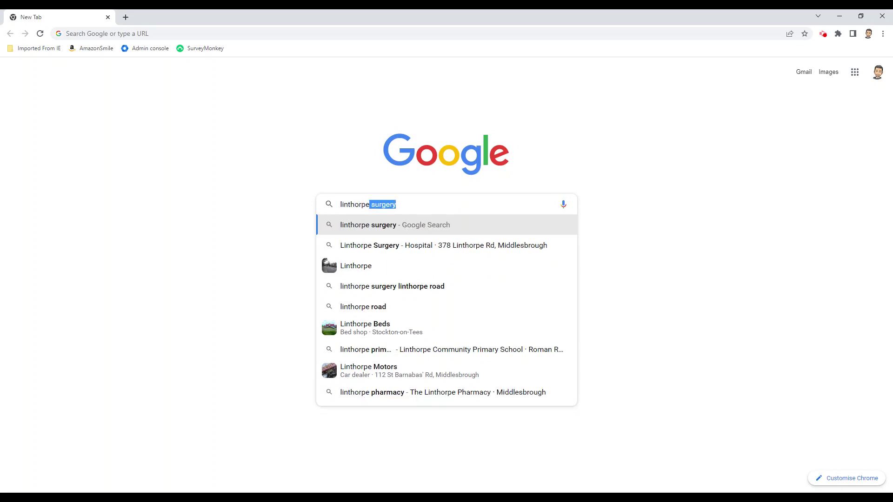
pyautogui.click(430, 287)
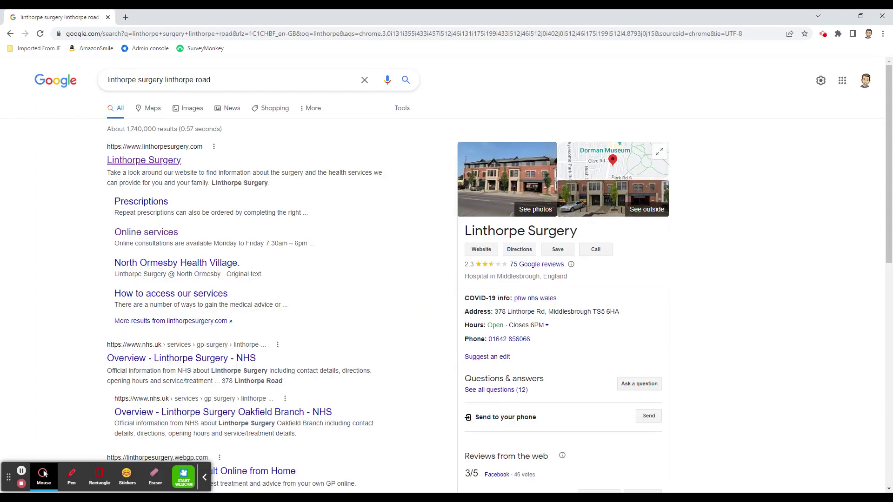
pyautogui.click(153, 163)
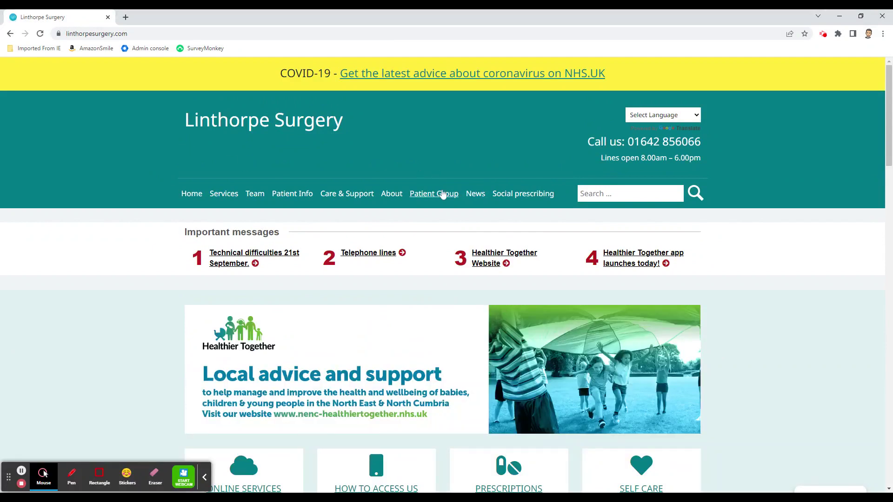
# - Go from the surgery's Prescriptions page to the SystmOnline online repeat prescription login
pyautogui.scroll(-3, 435, 183)
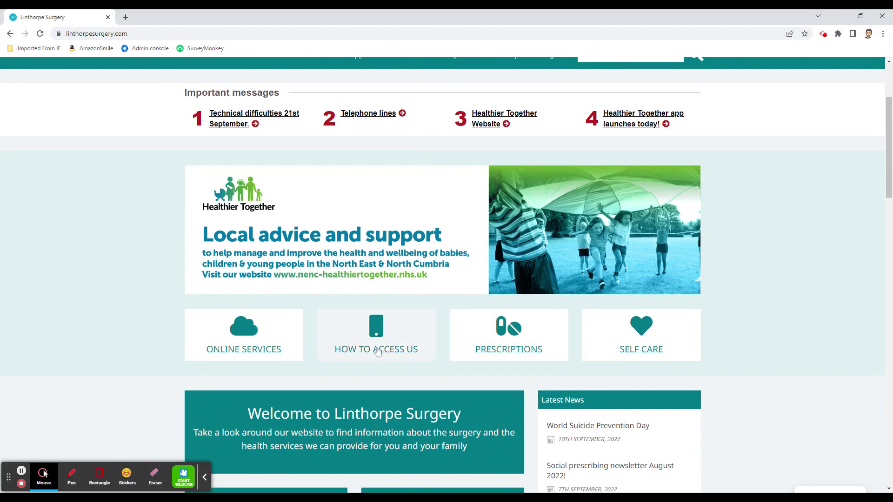
pyautogui.click(527, 352)
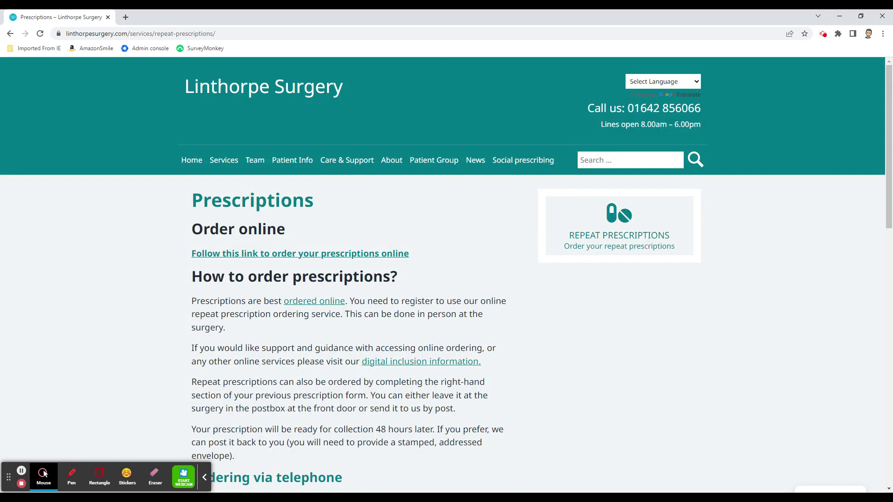
pyautogui.click(645, 239)
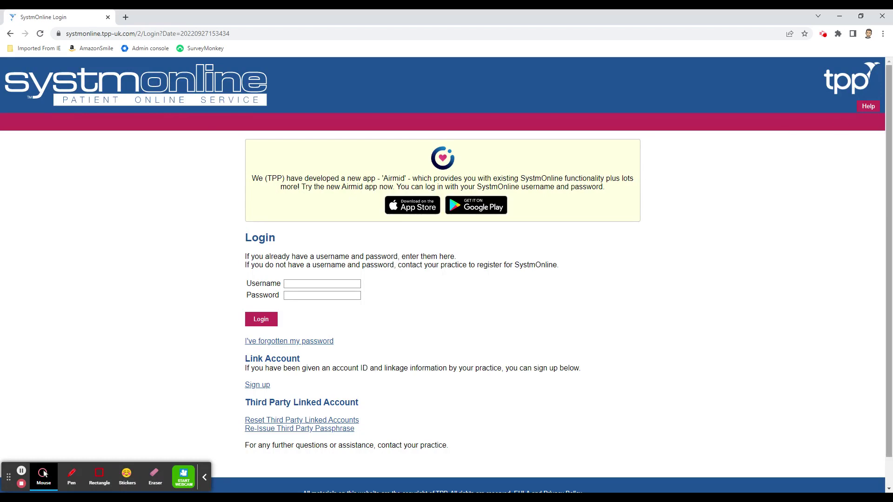
# - Bookmark the SystmOnline login page as LinthorpeSurgery and reopen it from a new tab
pyautogui.click(805, 34)
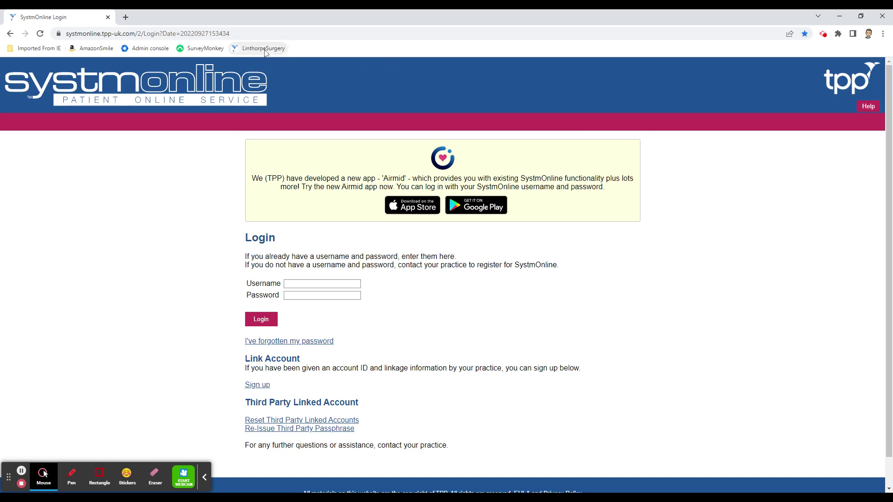
pyautogui.hotkey('ctrl', 't')
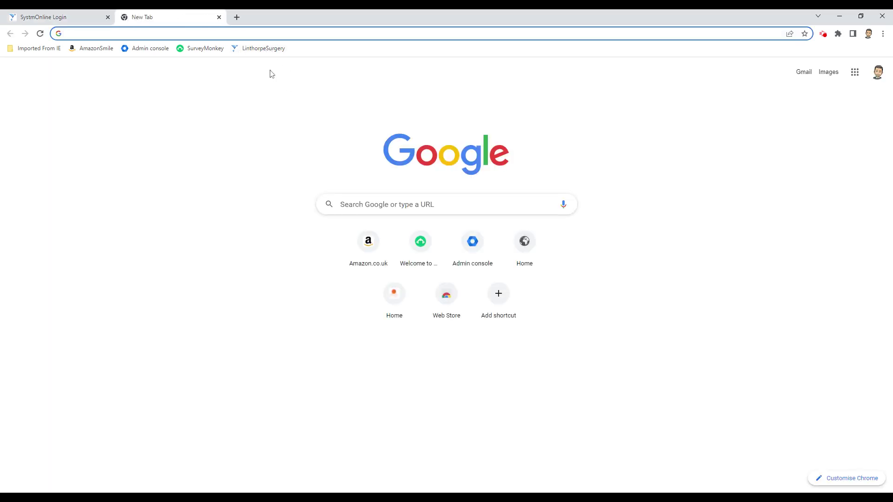
pyautogui.click(266, 54)
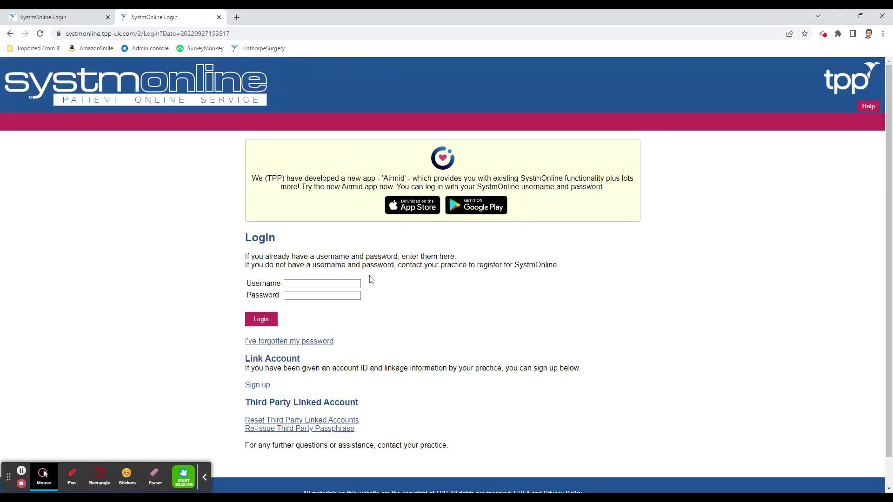
# - In a new tab, search 'village medical centre middlesbrough' and open The Village Medical Centre website
pyautogui.click(237, 18)
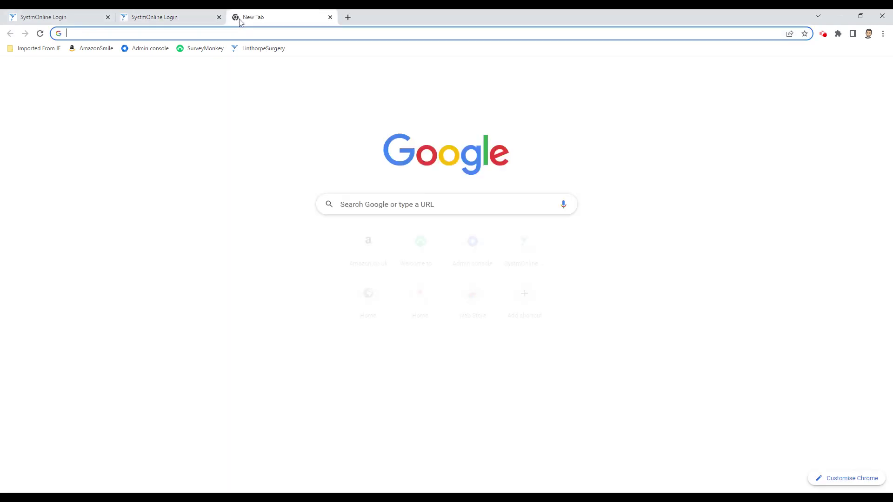
pyautogui.click(409, 207)
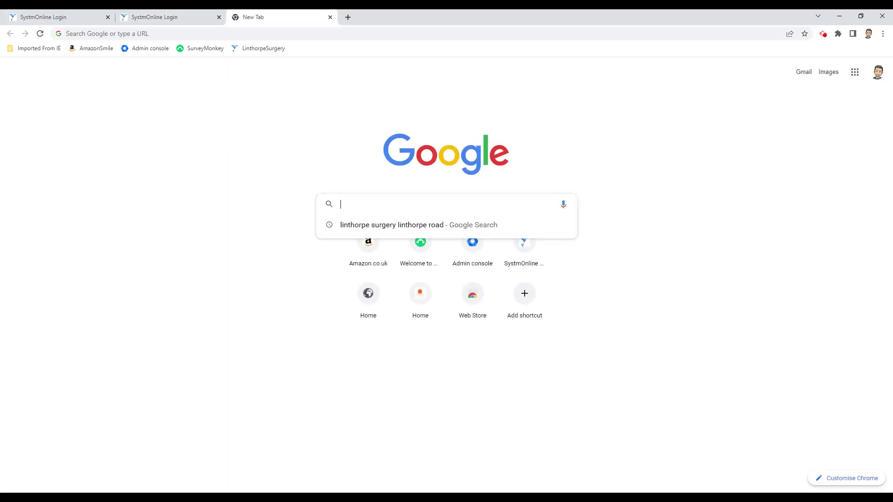
pyautogui.write('village')
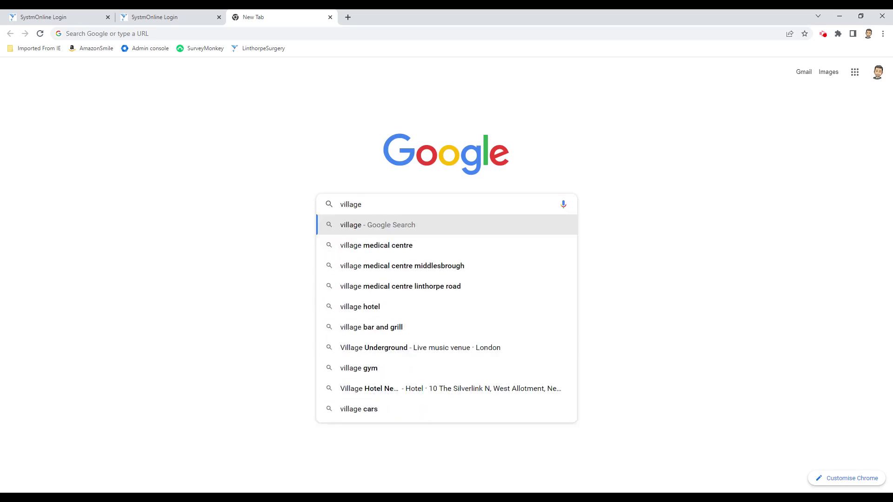
pyautogui.click(441, 267)
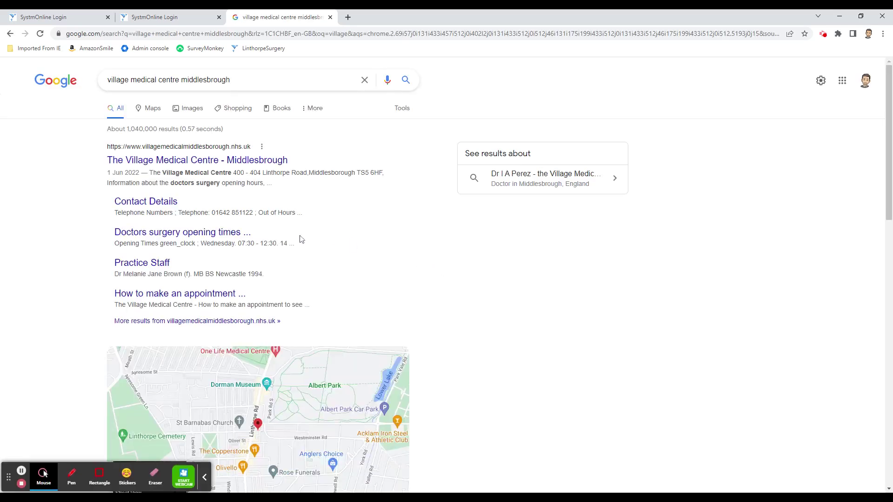
pyautogui.click(194, 164)
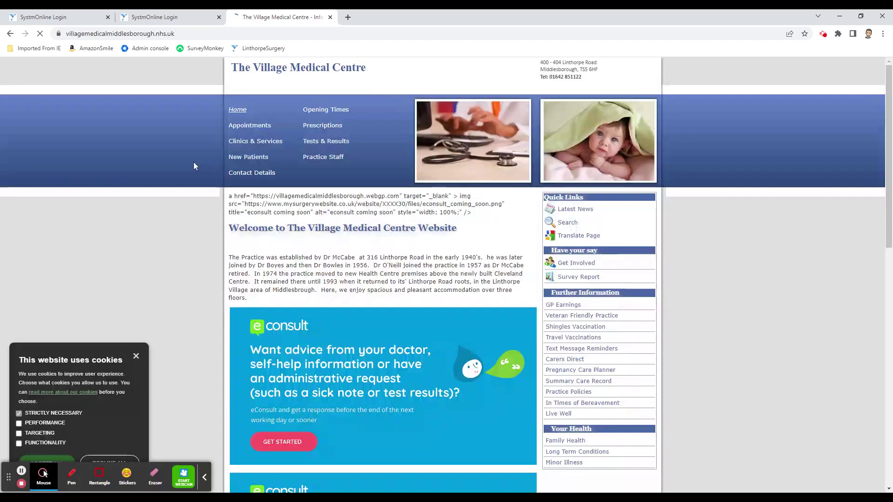
# - Open the Village Medical Centre's online appointment request, bringing up the SystmOnline login page
pyautogui.scroll(-6, 195, 165)
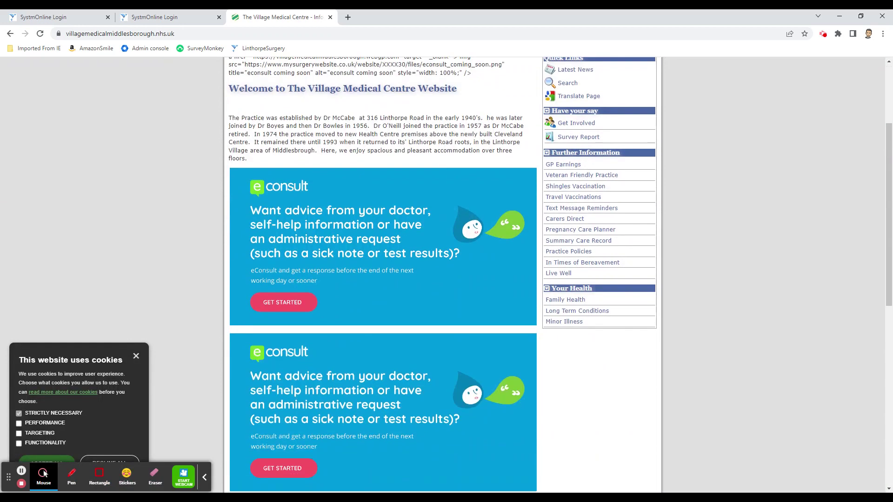
pyautogui.scroll(-6, 327, 306)
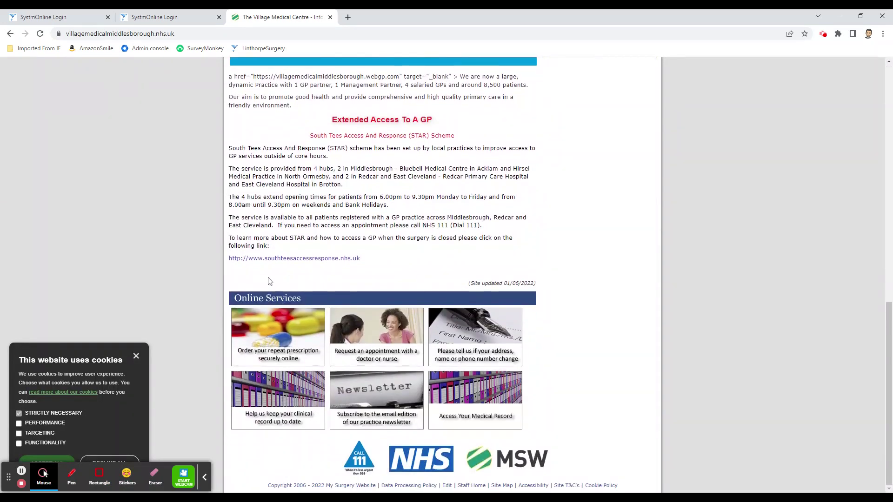
pyautogui.click(385, 357)
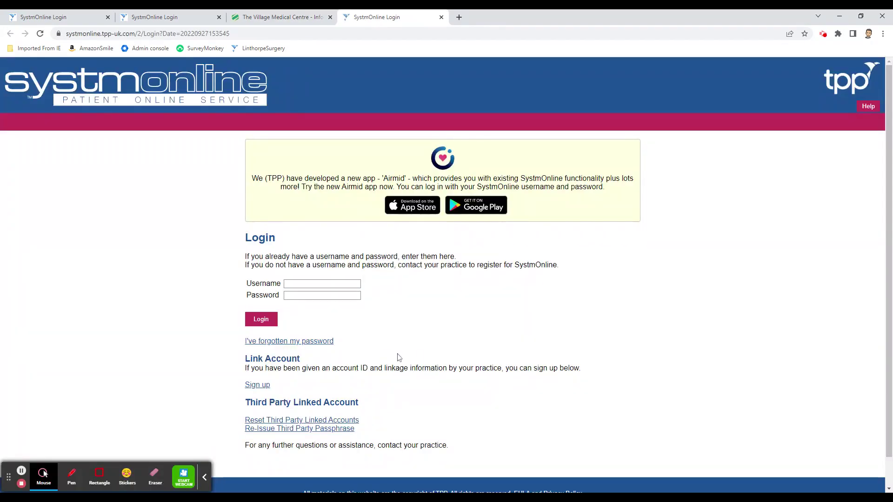
# - In a fresh tab, search Google for 'borough road' and pick Borough Road & Nunthorpe Medical Group
pyautogui.click(459, 17)
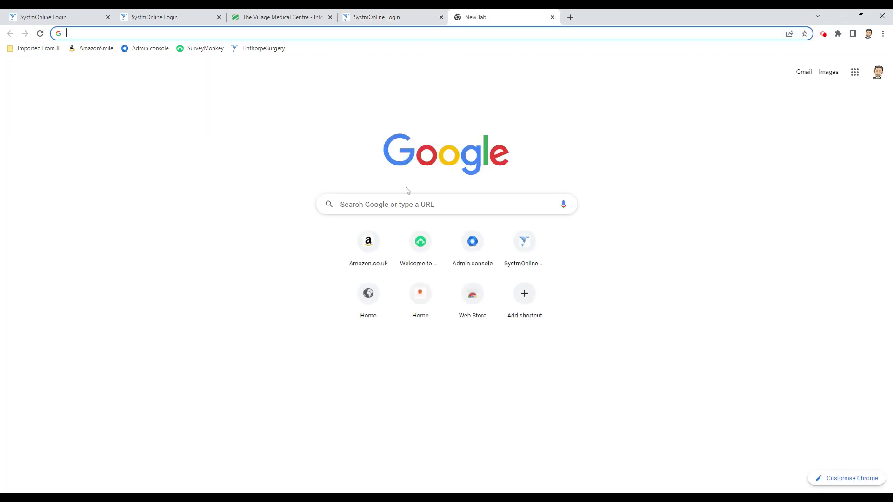
pyautogui.click(407, 204)
pyautogui.write('borough')
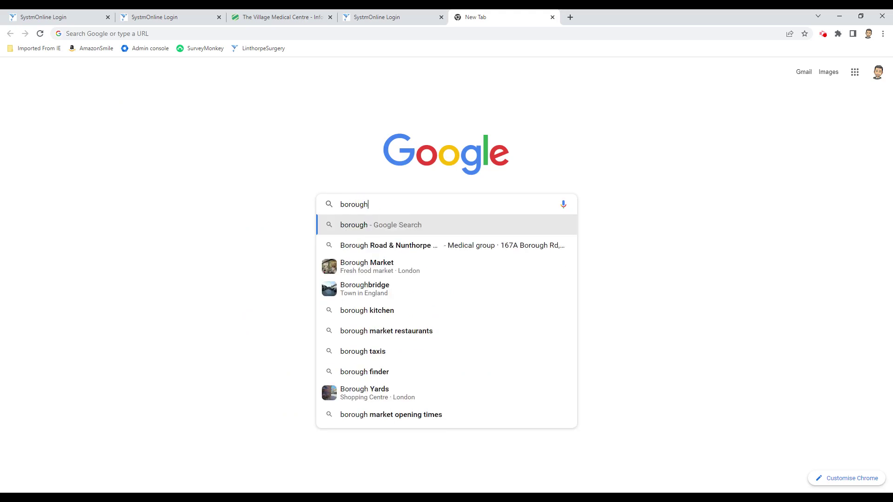
pyautogui.write(' road')
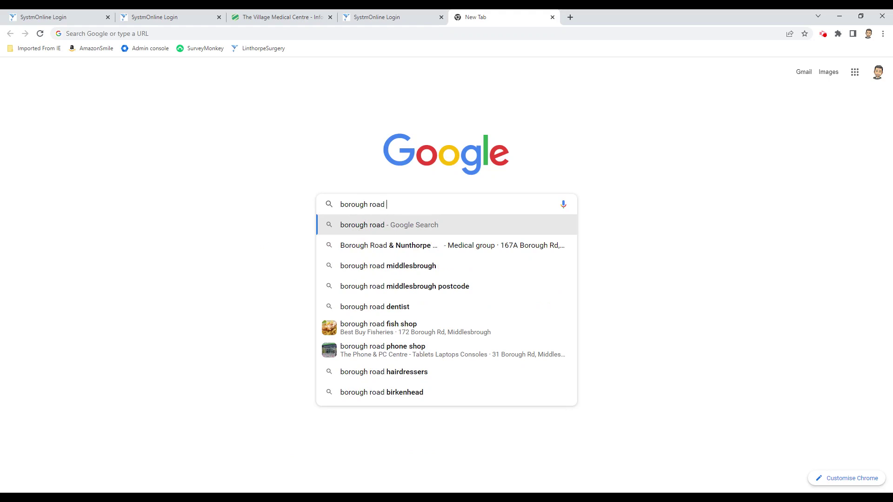
pyautogui.click(421, 249)
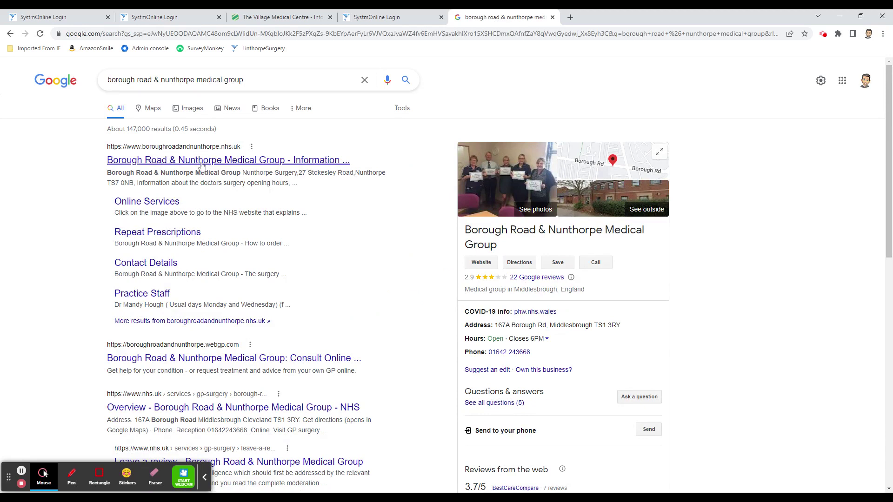
# - Open the Borough Road & Nunthorpe practice website and its online repeat prescription service
pyautogui.click(228, 161)
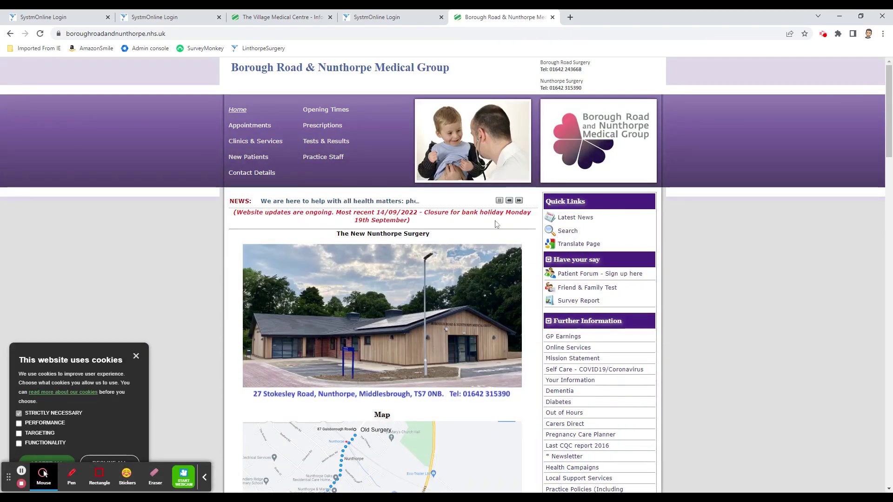
pyautogui.scroll(-4, 496, 224)
pyautogui.scroll(-15, 495, 224)
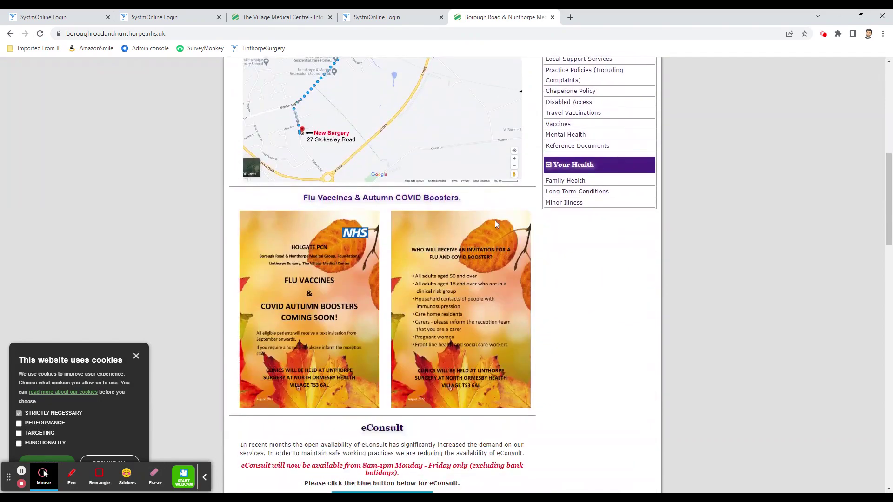
pyautogui.scroll(-15, 495, 224)
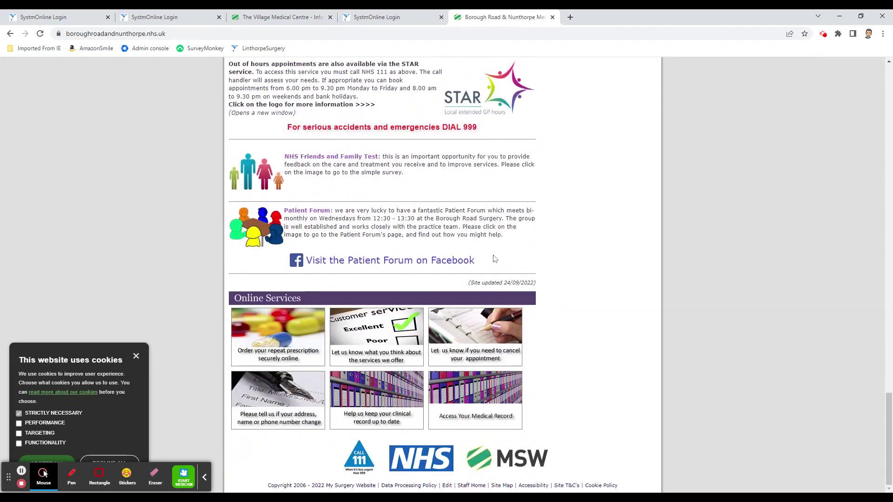
pyautogui.click(258, 345)
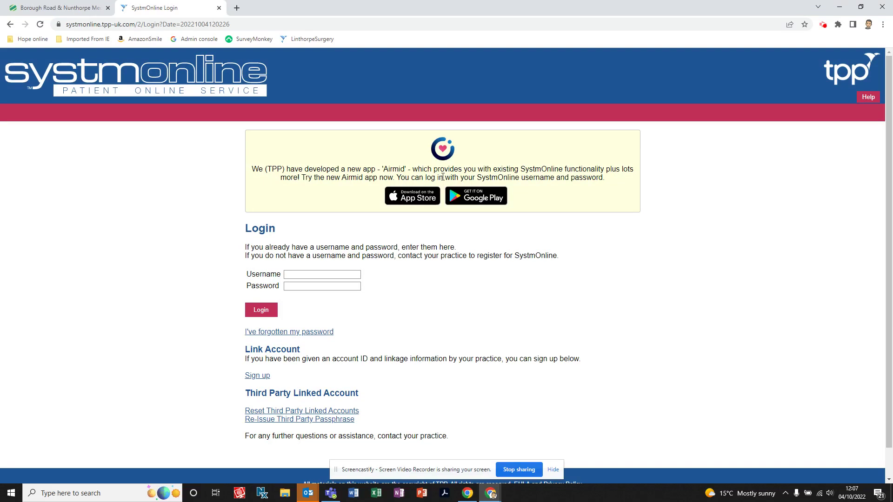
# - Bookmark the SystmOnline login page as 'Borough Road Surgery' in the Bookmarks bar folder
pyautogui.click(806, 25)
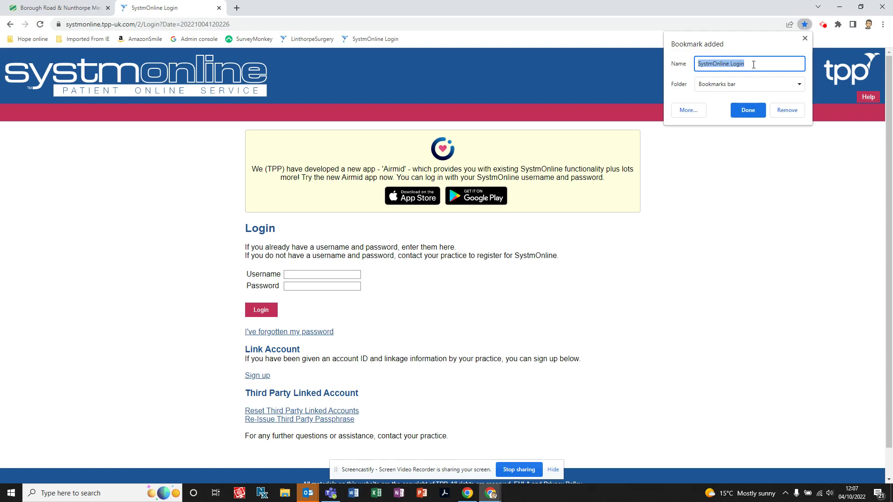
pyautogui.write('Borough')
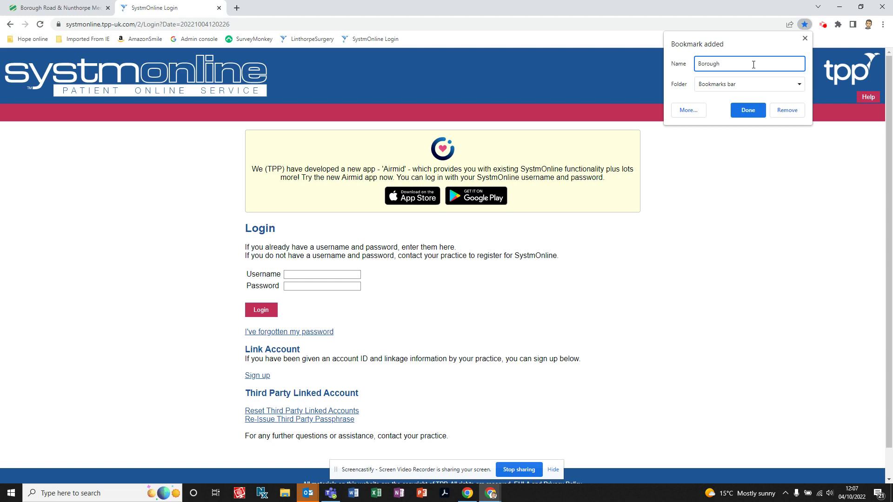
pyautogui.write(' Road Surgery')
pyautogui.click(739, 85)
pyautogui.click(738, 100)
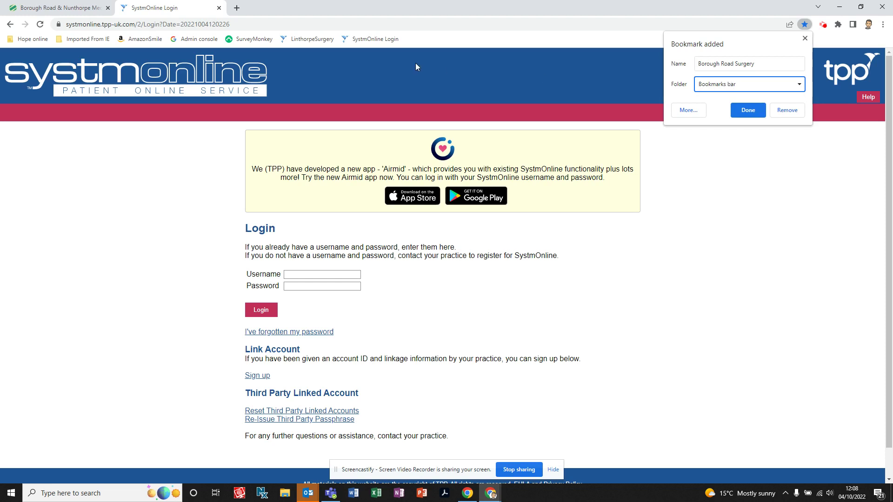
pyautogui.click(748, 111)
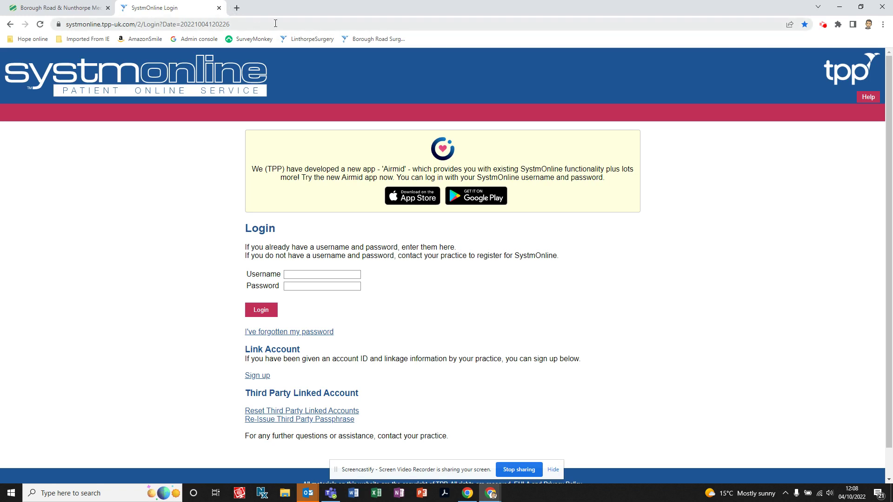
# - Copy the SystmOnline login address from the address bar and start a new tab
pyautogui.rightClick(151, 25)
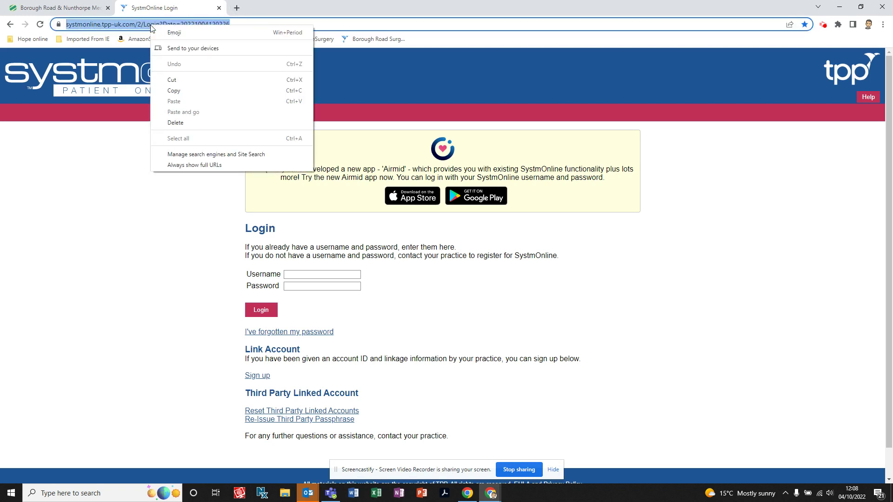
pyautogui.click(183, 95)
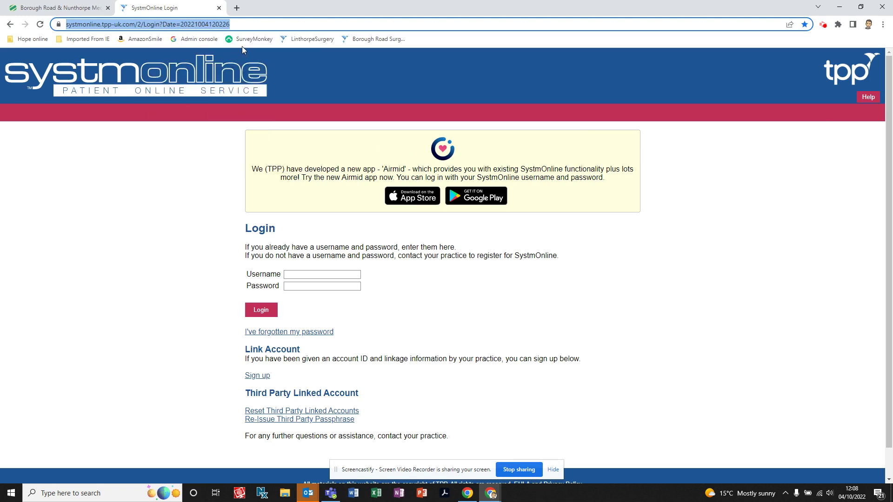
pyautogui.click(236, 8)
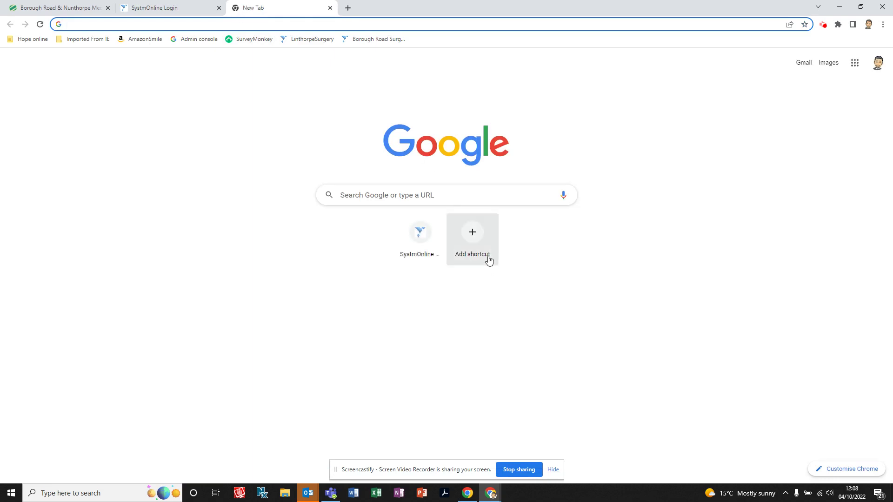
# - Add a new-tab shortcut named 'Borough Road Surgery' using the pasted SystmOnline login address
pyautogui.click(474, 236)
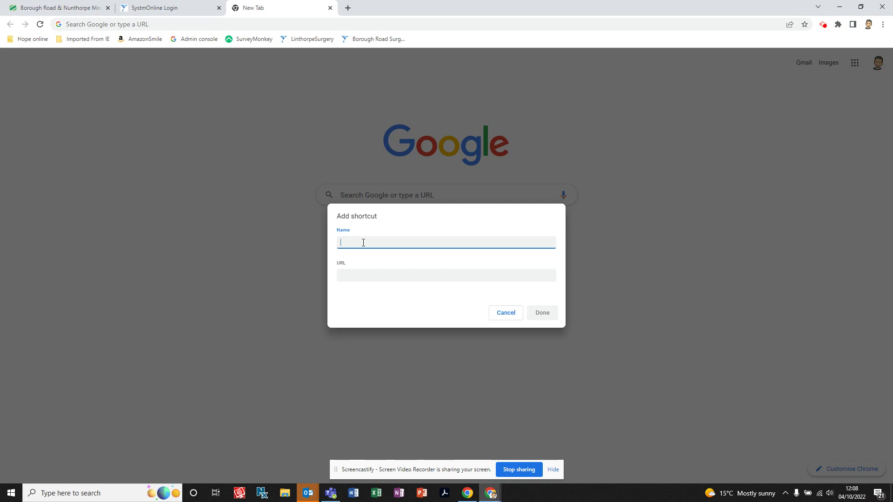
pyautogui.write('Borough Road Surgery')
pyautogui.click(354, 277)
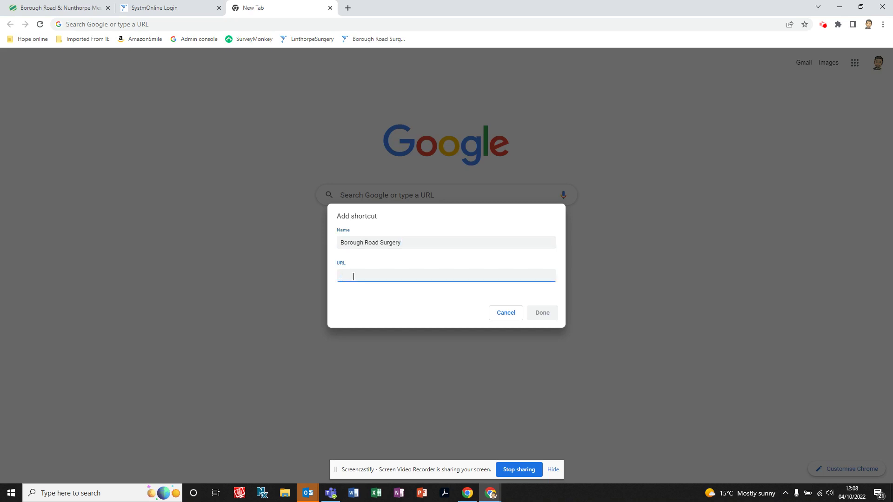
pyautogui.rightClick(353, 277)
pyautogui.click(380, 347)
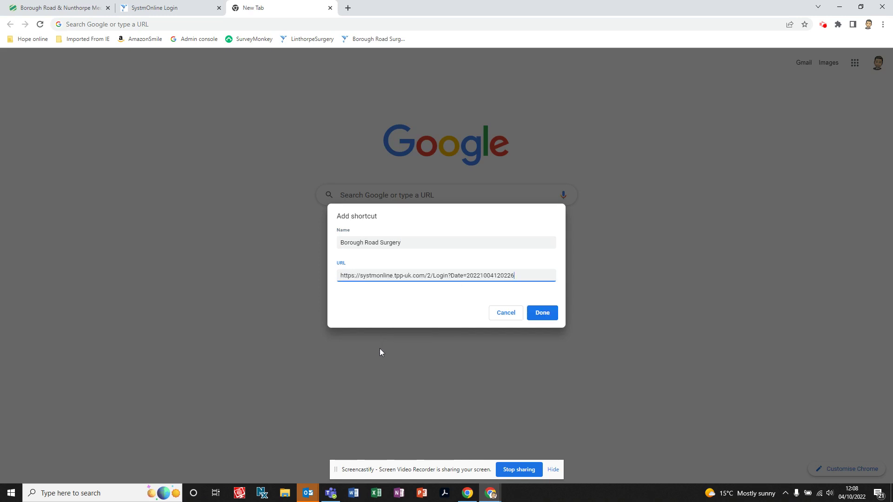
pyautogui.click(544, 315)
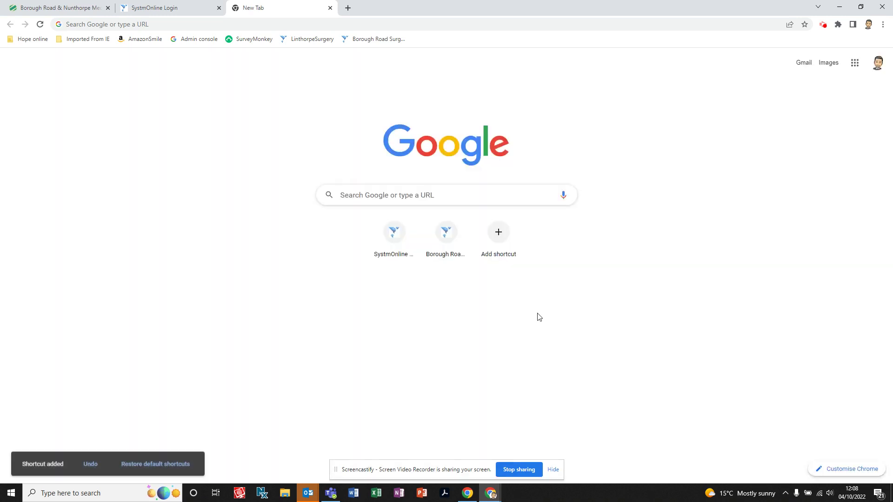
# - Check that the Borough Road Surgery shortcut opens the SystmOnline login page, then open a fresh tab
pyautogui.click(451, 237)
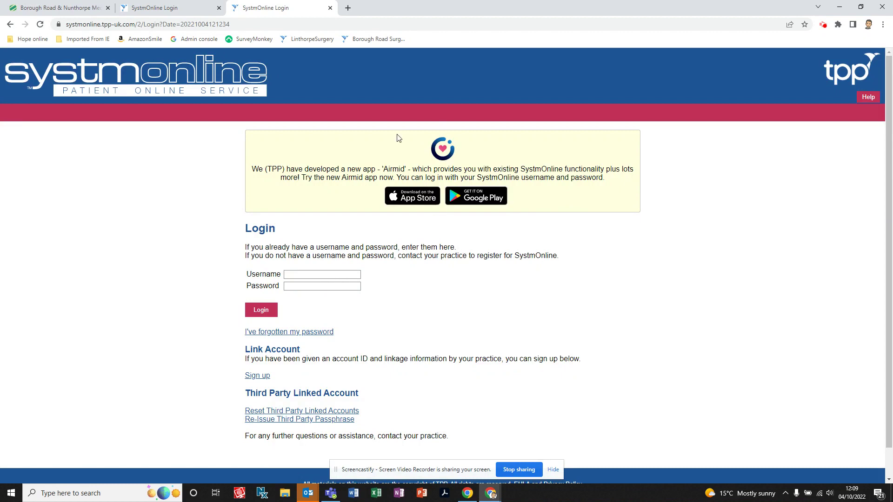
pyautogui.click(348, 8)
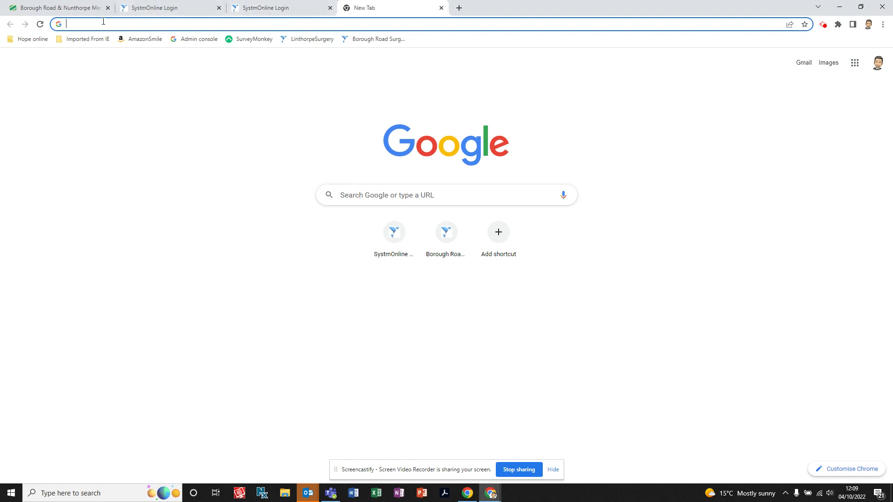
pyautogui.write('h')
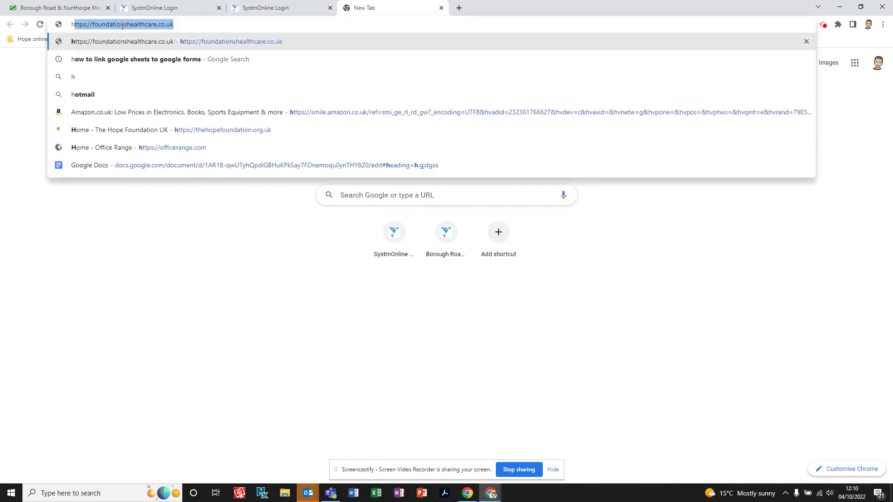
pyautogui.write('ttps')
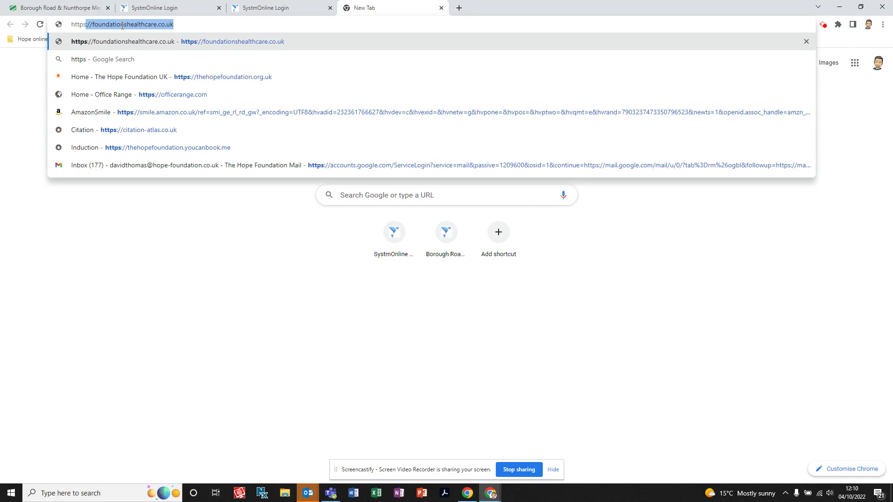
pyautogui.write('://')
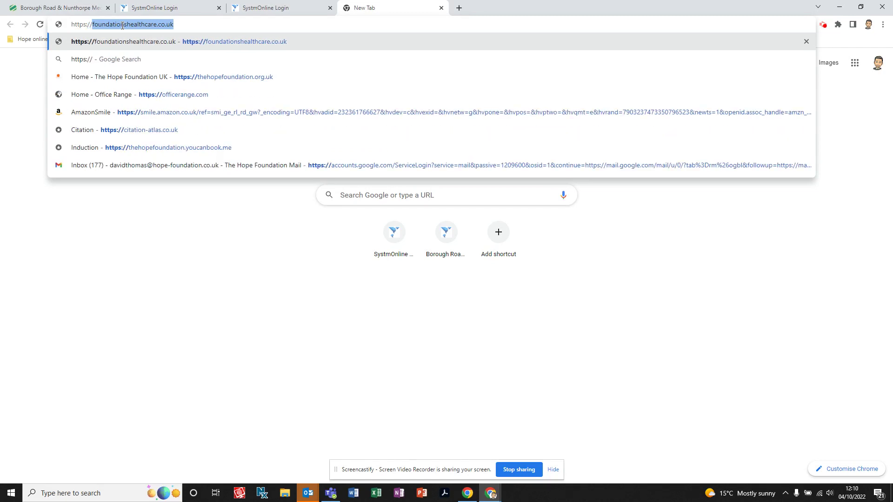
pyautogui.write('system')
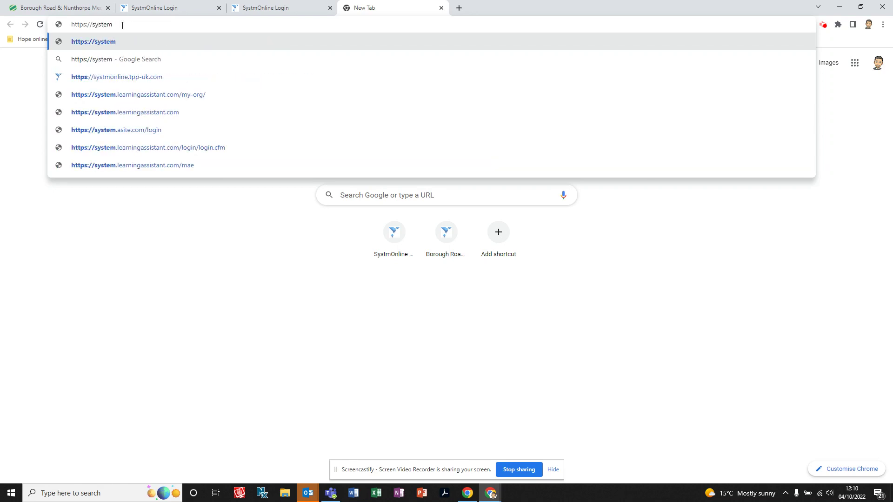
pyautogui.press('BackSpace')
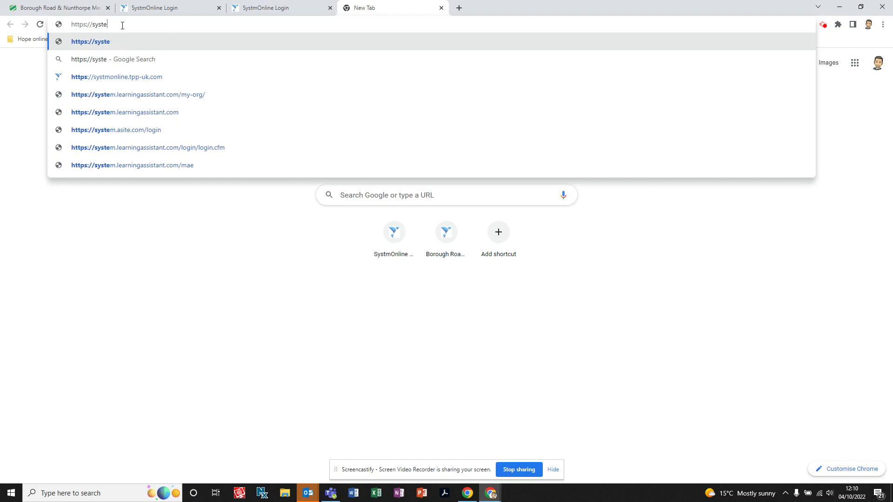
pyautogui.press('BackSpace')
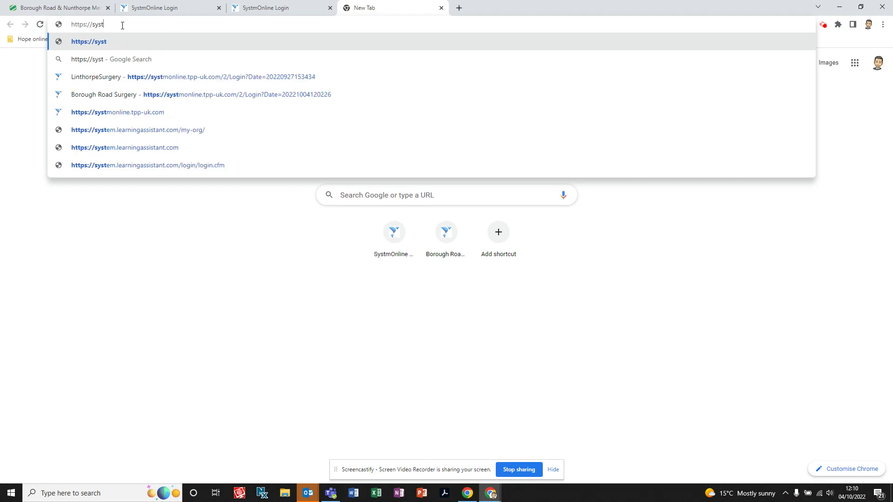
pyautogui.hotkey('ctrl', 'v')
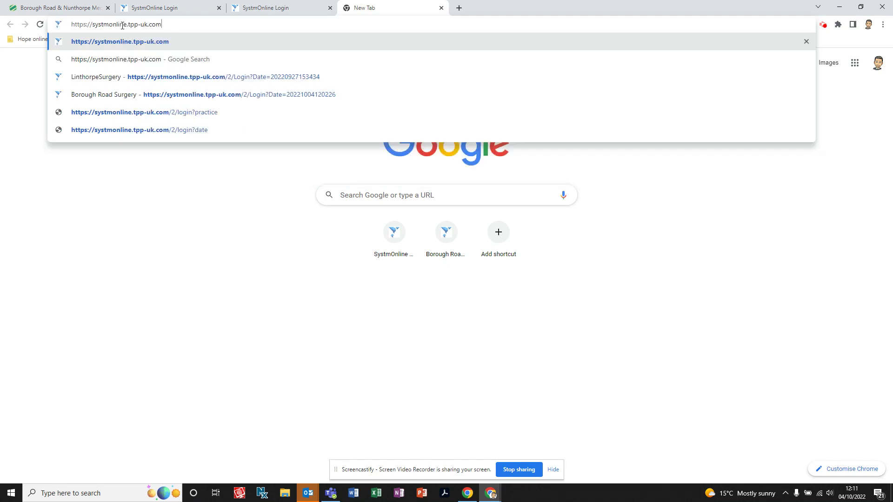
pyautogui.press('Return')
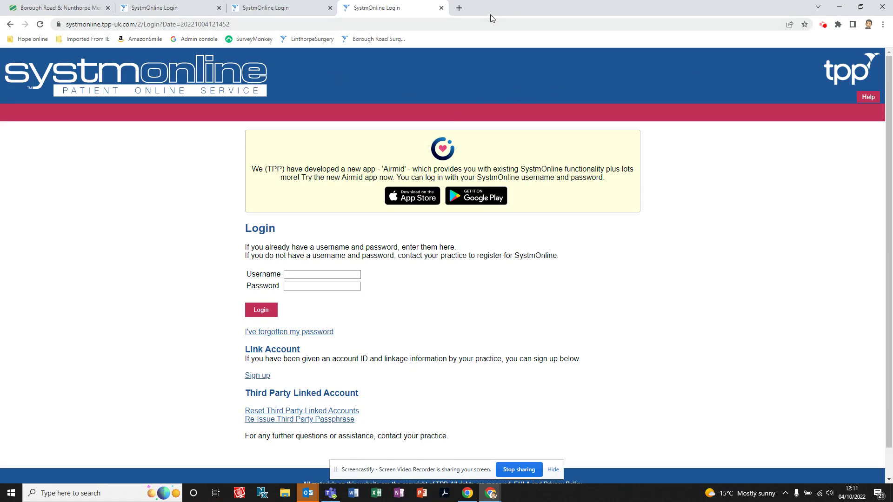
pyautogui.click(458, 9)
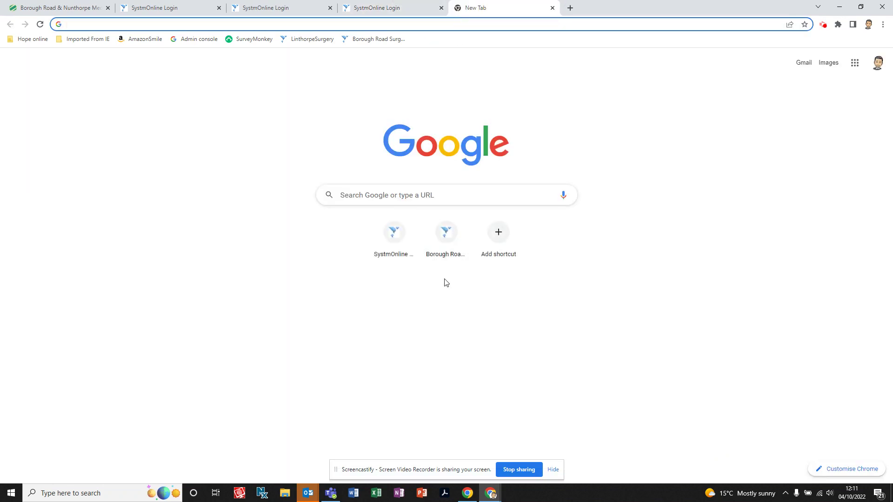